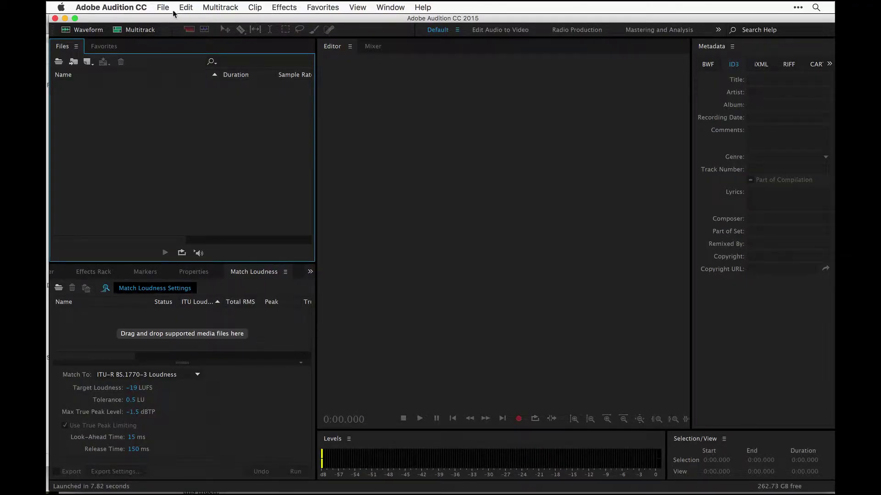
Confirm audio hardware: USB Audio CODEC input and master clock, 512-sample buffer, 44100 Hz
{"action": "left_click", "coordinate": [133, 8]}
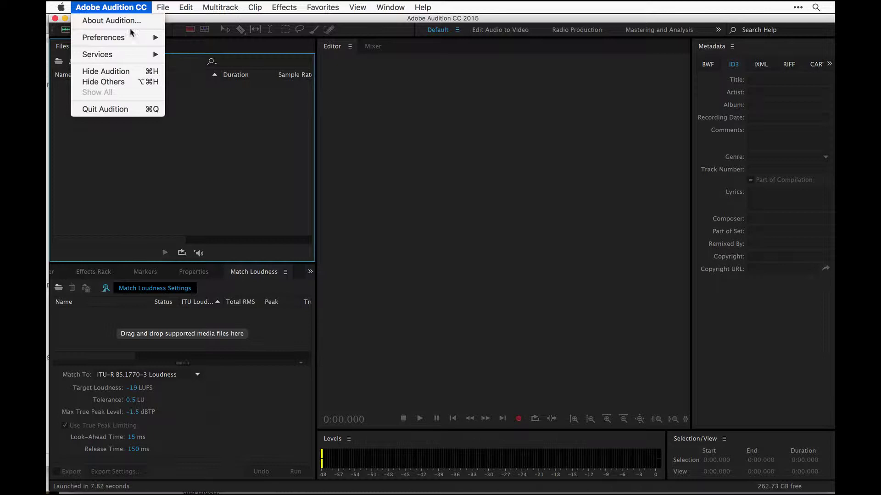
{"action": "mouse_move", "coordinate": [130, 41]}
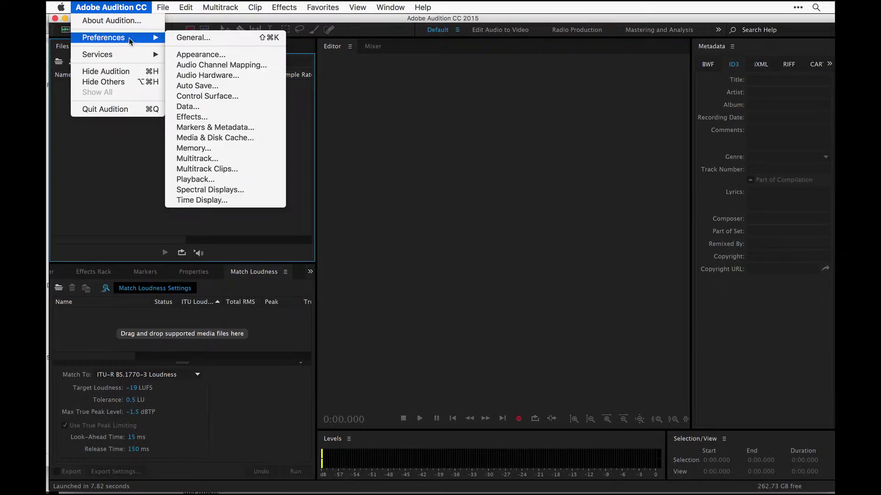
{"action": "left_click", "coordinate": [196, 76]}
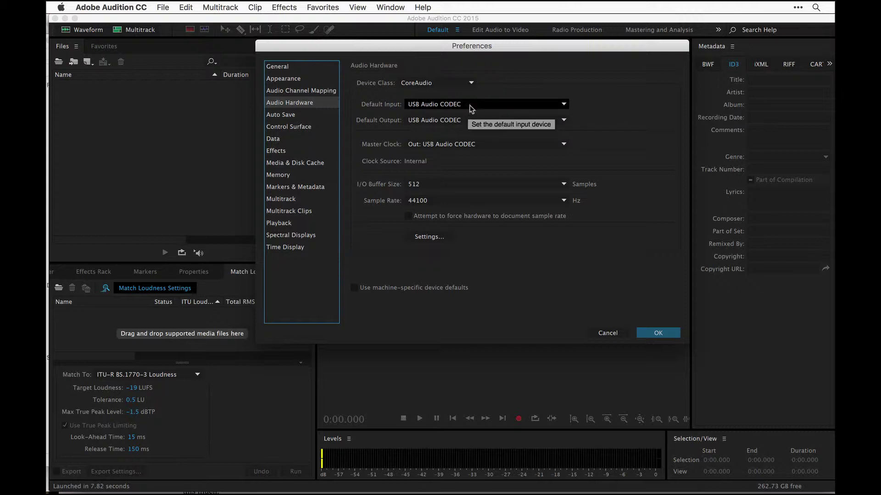
{"action": "left_click", "coordinate": [469, 105]}
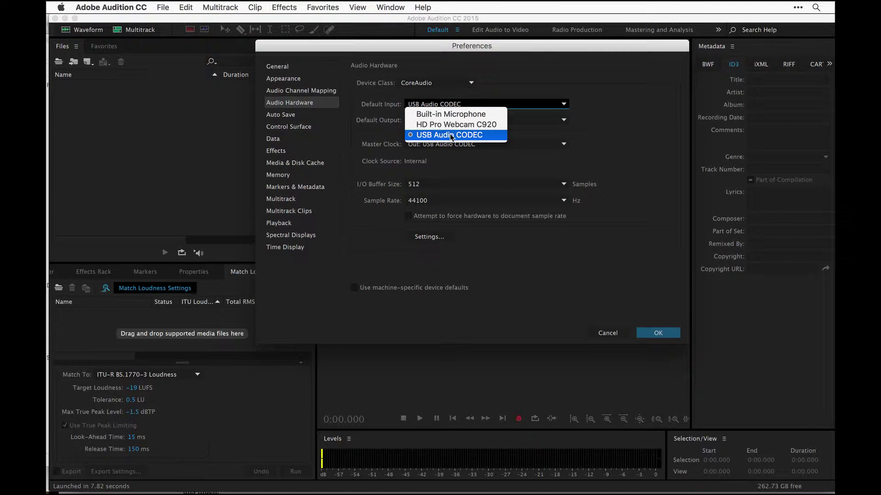
{"action": "left_click", "coordinate": [482, 135]}
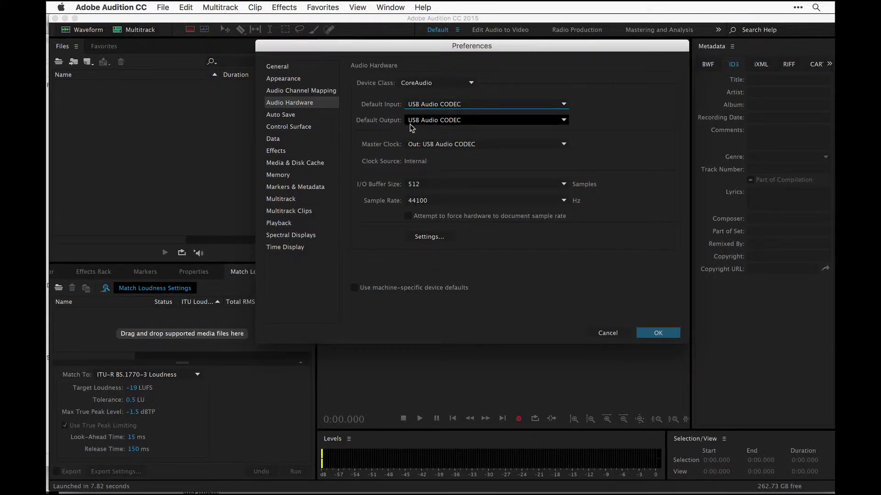
{"action": "left_click", "coordinate": [437, 140]}
{"action": "left_click", "coordinate": [433, 139]}
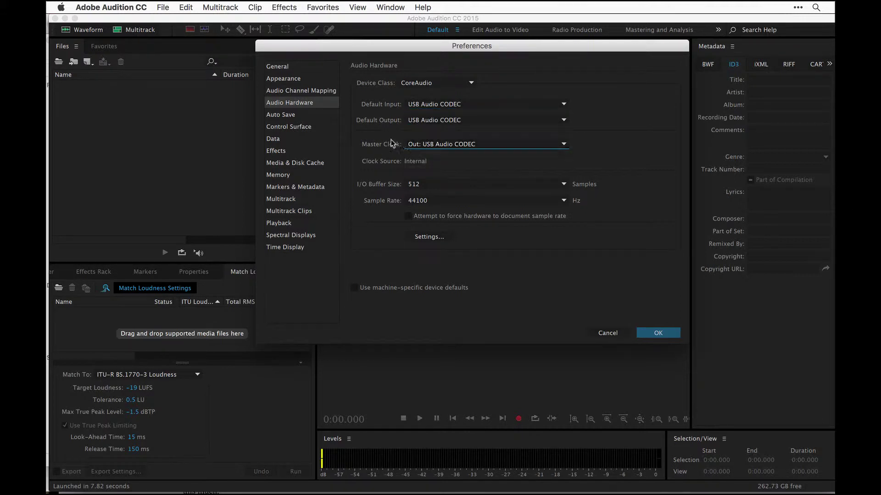
{"action": "left_click", "coordinate": [436, 183]}
{"action": "left_click", "coordinate": [431, 248]}
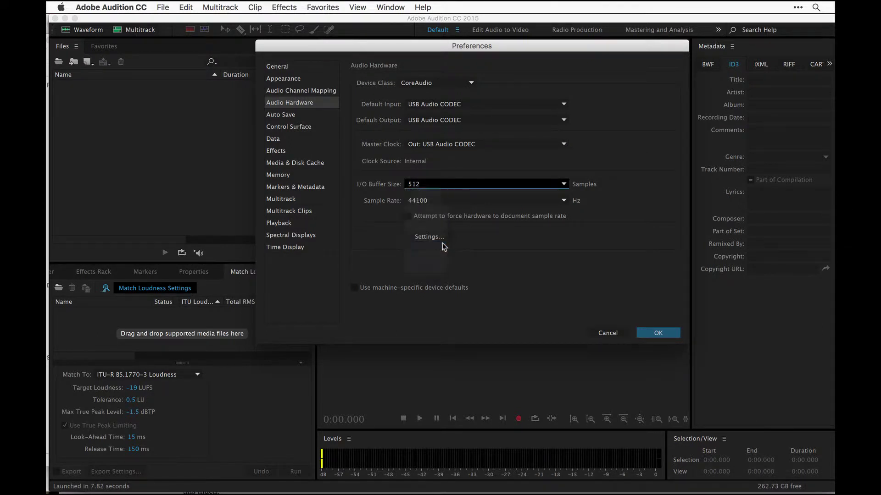
{"action": "left_click", "coordinate": [438, 203]}
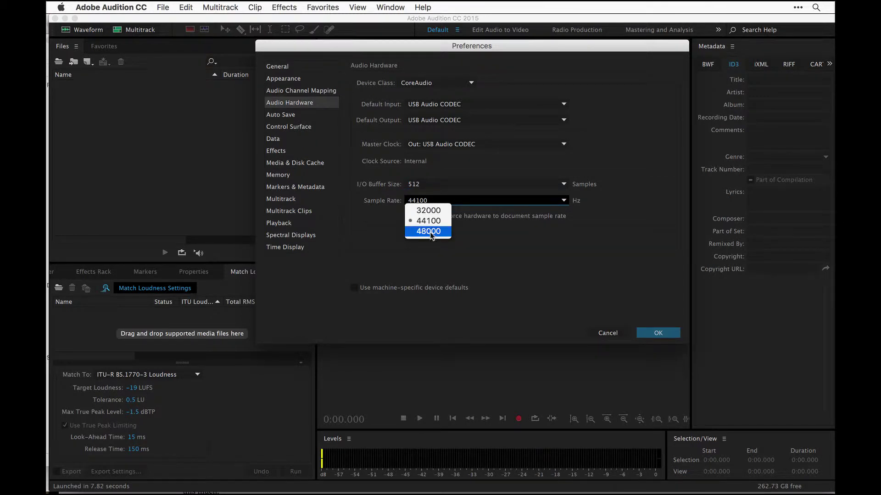
{"action": "left_click", "coordinate": [414, 221]}
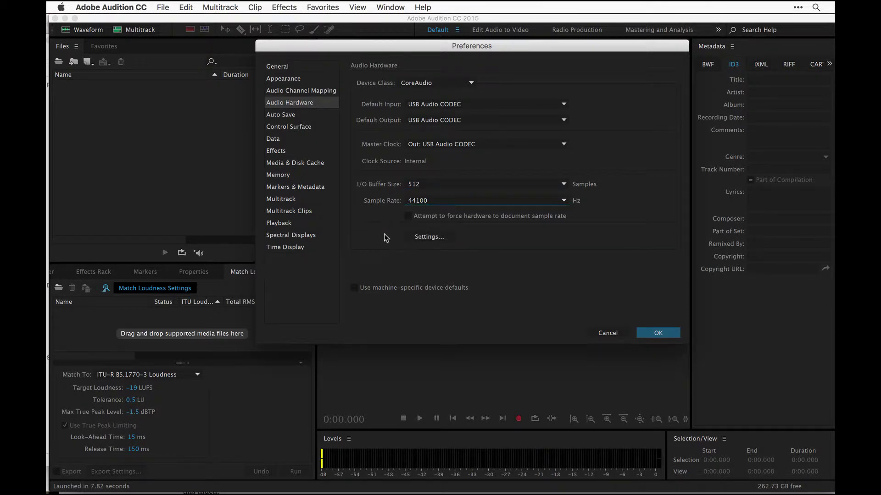
Check the default stereo input channel mapping and close the Preferences
{"action": "left_click", "coordinate": [316, 92]}
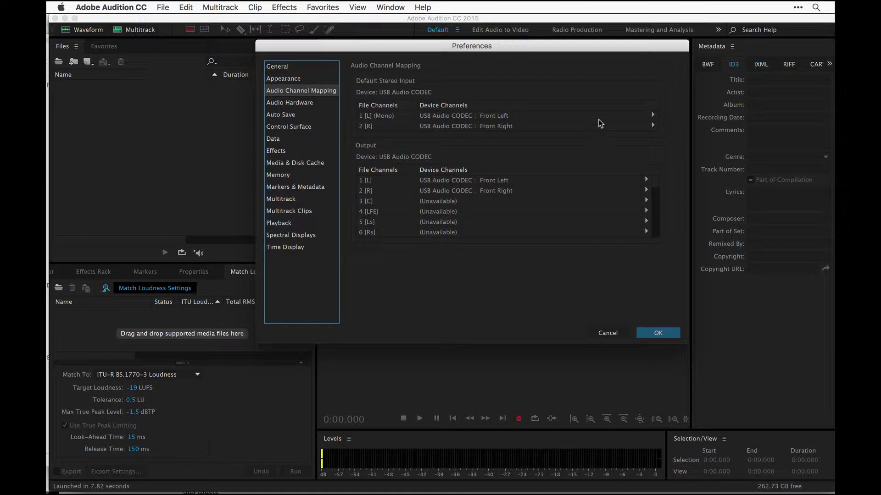
{"action": "left_click", "coordinate": [654, 116]}
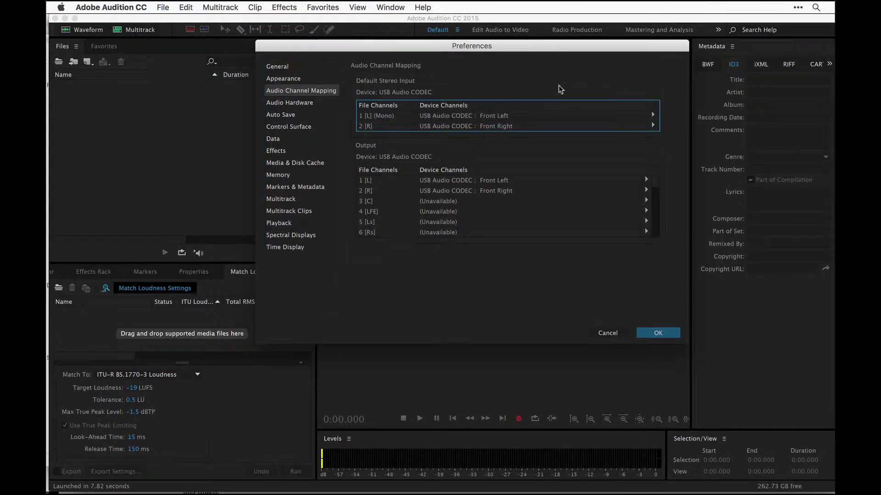
{"action": "left_click", "coordinate": [656, 332]}
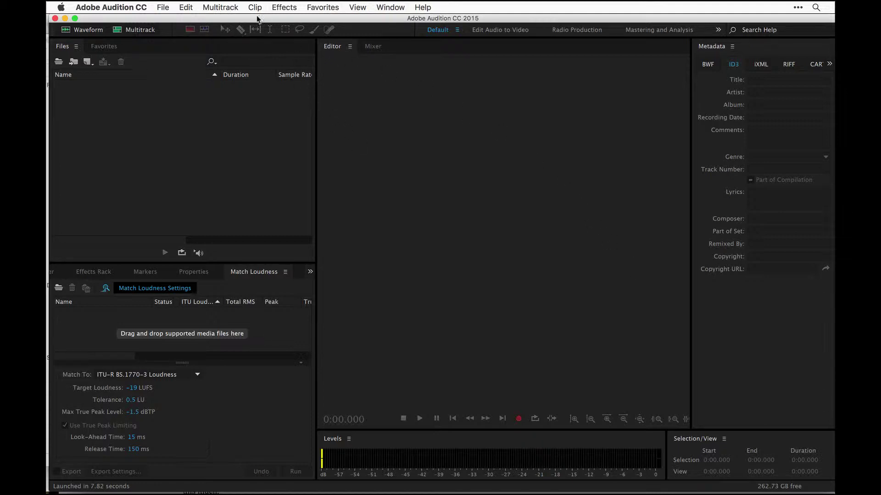
Start a new audio file and name it ep26
{"action": "left_click", "coordinate": [169, 8]}
{"action": "mouse_move", "coordinate": [174, 20]}
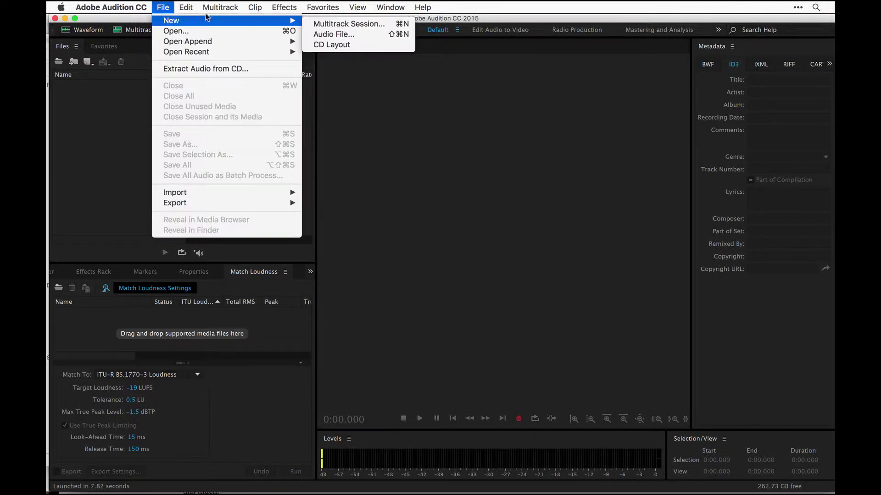
{"action": "left_click", "coordinate": [334, 33]}
{"action": "type", "text": "e"}
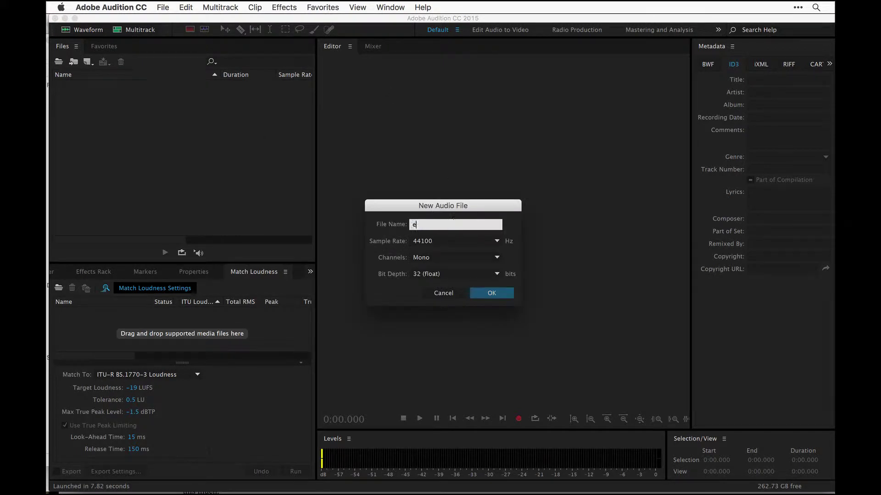
{"action": "type", "text": "p26"}
Set the file to 44100 Hz, Mono, 32 (float) and create it
{"action": "left_click", "coordinate": [495, 241]}
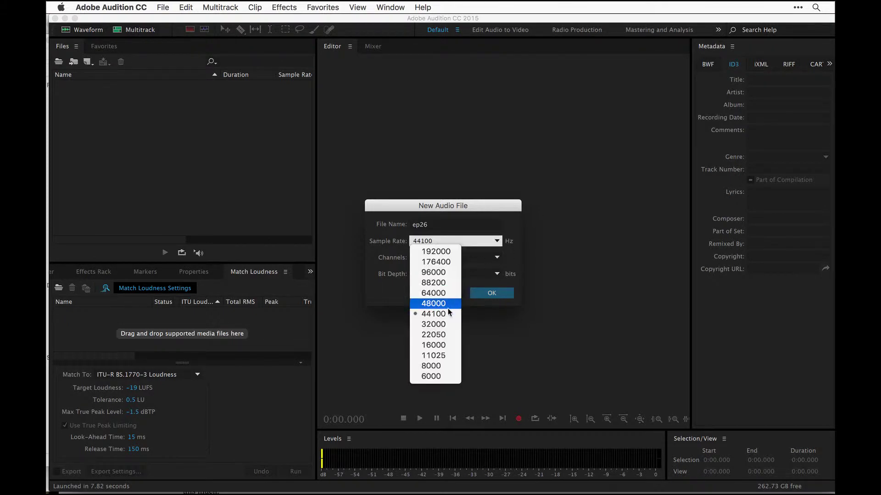
{"action": "left_click", "coordinate": [449, 313]}
{"action": "left_click", "coordinate": [442, 258]}
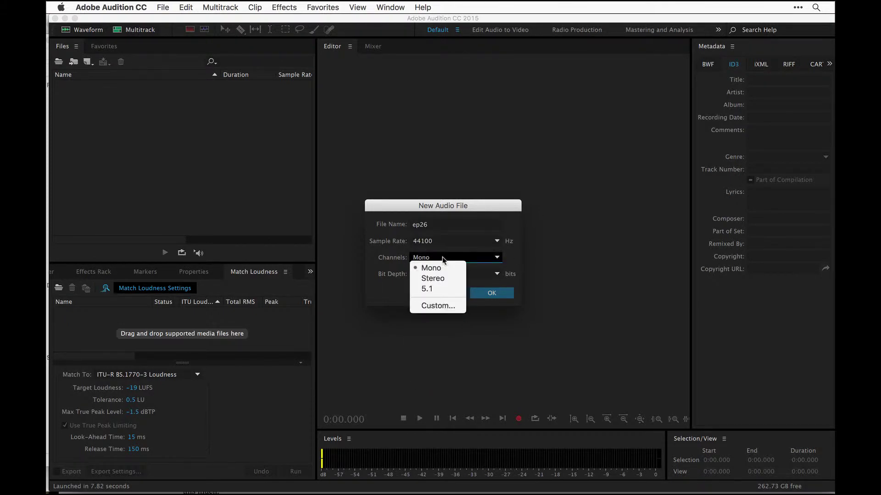
{"action": "left_click", "coordinate": [442, 257]}
{"action": "left_click", "coordinate": [442, 275]}
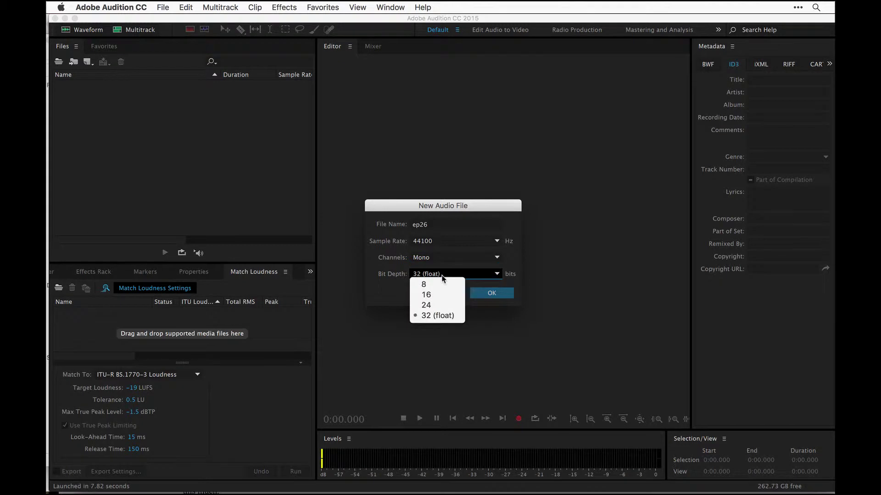
{"action": "left_click", "coordinate": [443, 317]}
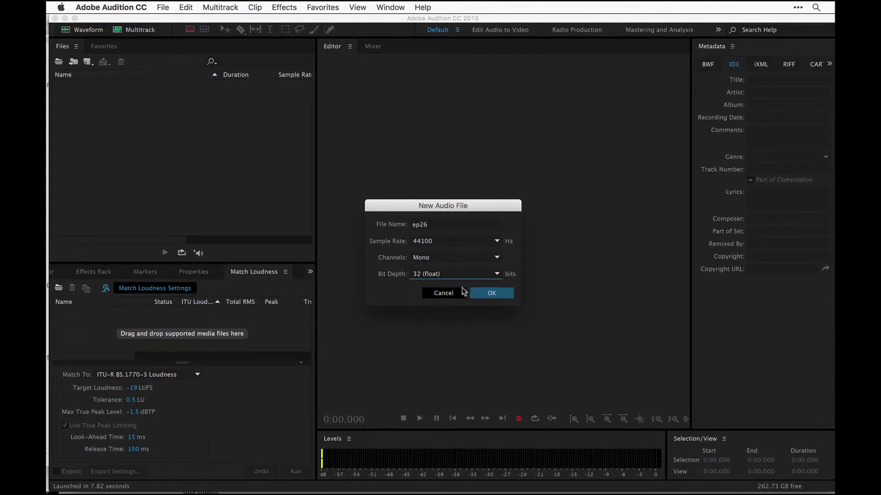
{"action": "left_click", "coordinate": [475, 259]}
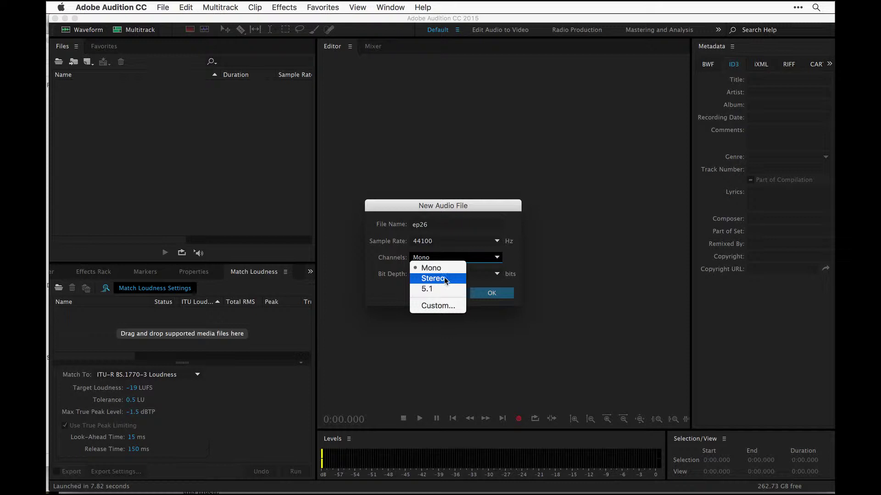
{"action": "left_click", "coordinate": [396, 261]}
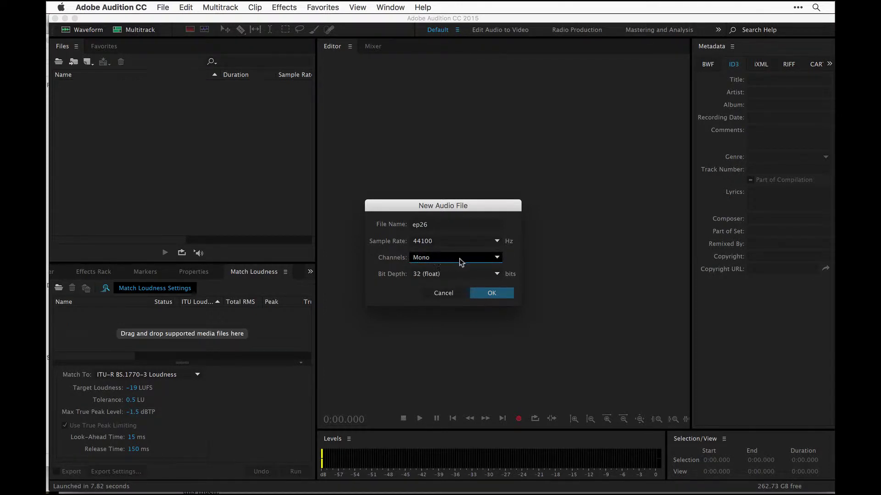
{"action": "left_click", "coordinate": [492, 296]}
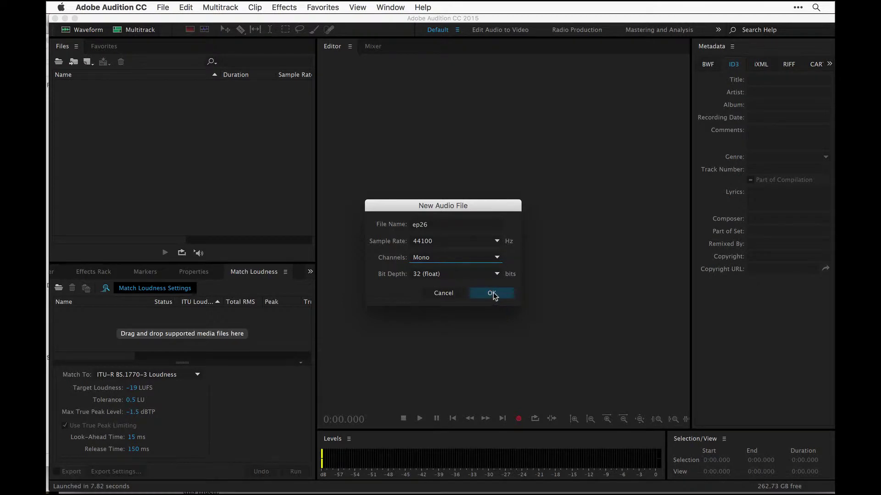
{"action": "left_click", "coordinate": [493, 296]}
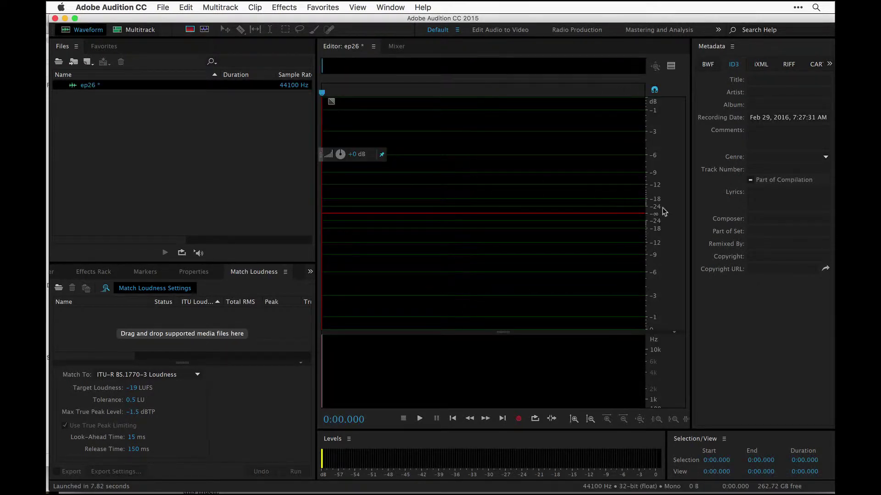
Widen the waveform editor, then apply Window > Workspace > Reset to Saved Layout
{"action": "left_click_drag", "start_coordinate": [690, 210], "coordinate": [764, 209]}
{"action": "left_click", "coordinate": [394, 7]}
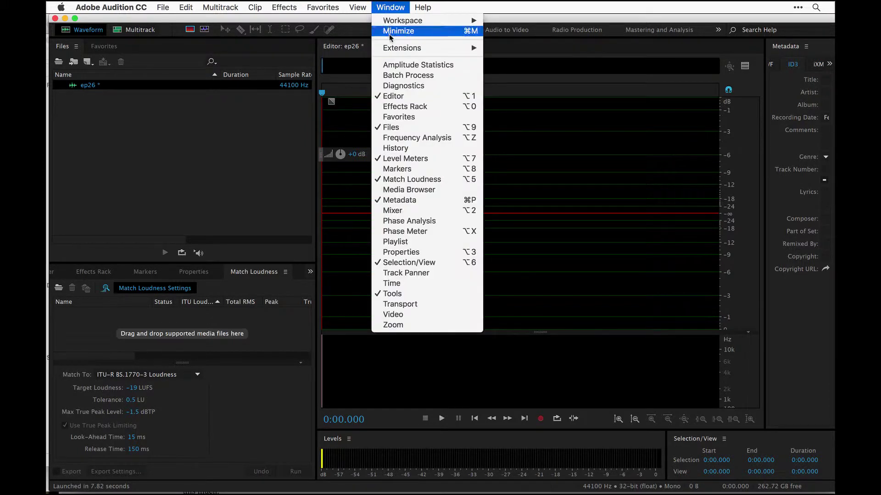
{"action": "mouse_move", "coordinate": [394, 50]}
{"action": "mouse_move", "coordinate": [438, 21]}
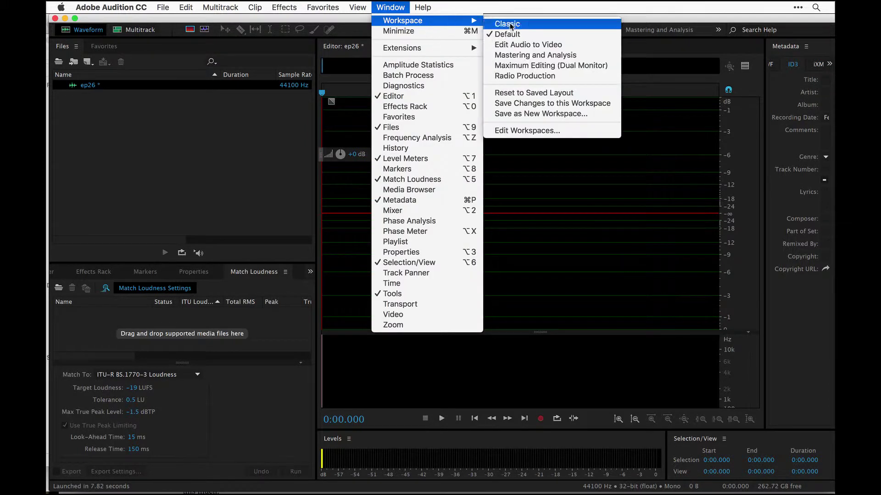
{"action": "left_click", "coordinate": [528, 94]}
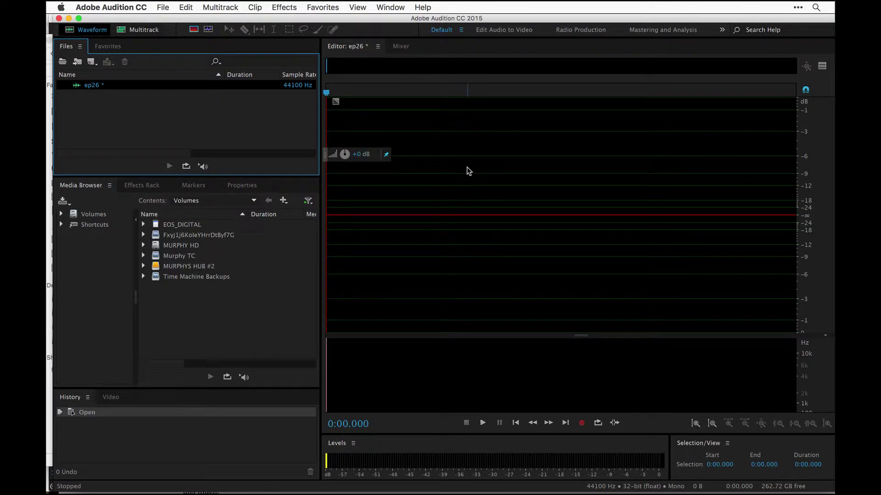
Meter the microphone input on the Levels panel with Option+I and clear the clip indicator
{"action": "key", "text": "alt"}
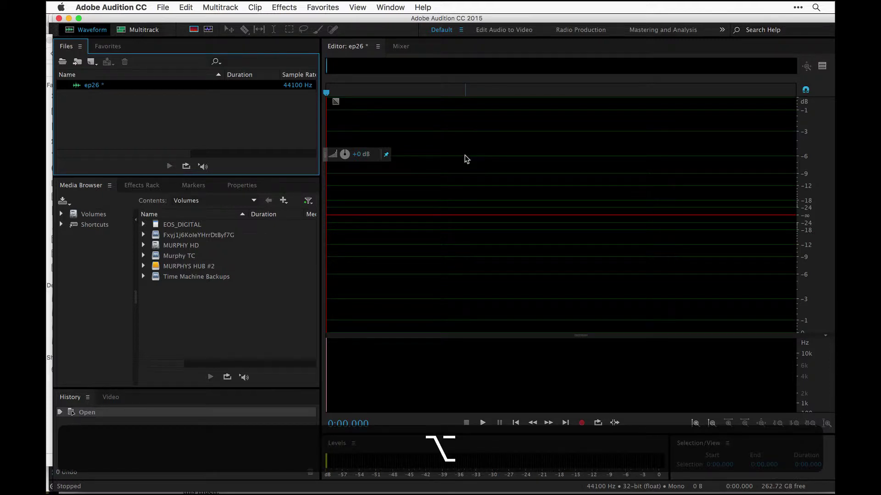
{"action": "key", "text": "alt+i"}
{"action": "left_click", "coordinate": [403, 457]}
{"action": "key", "text": "alt"}
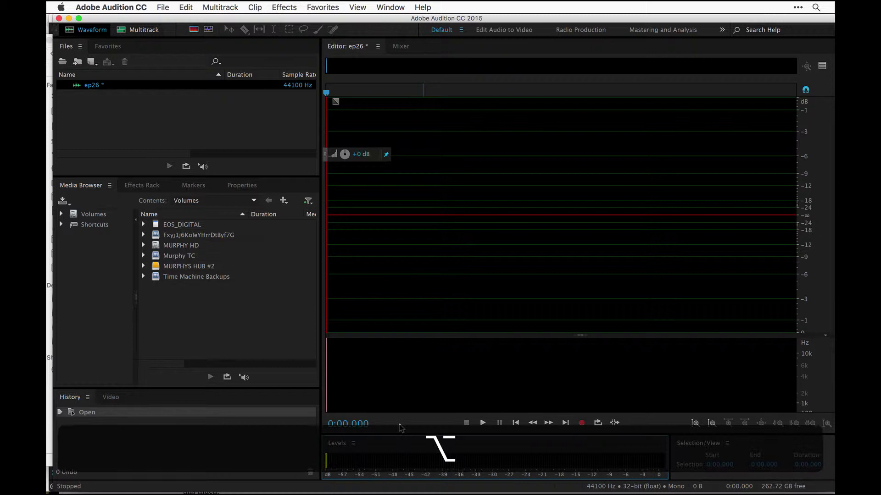
{"action": "key", "text": "alt+i"}
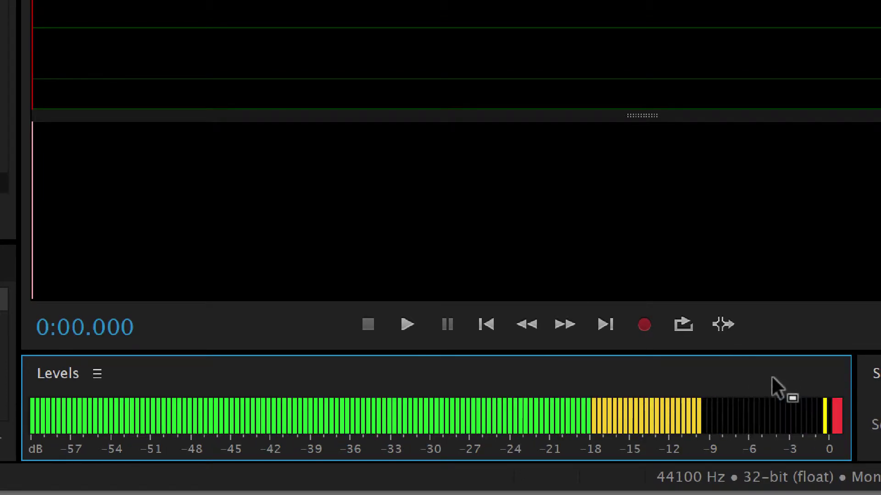
{"action": "left_click", "coordinate": [832, 418]}
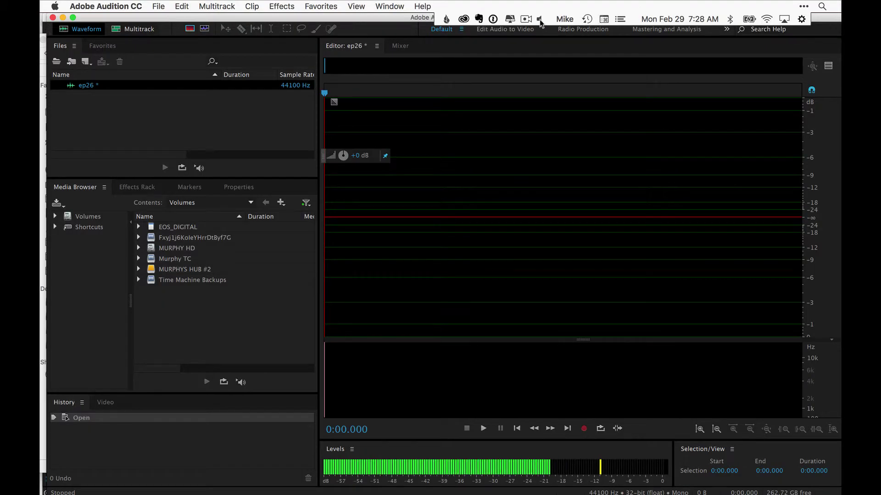
Raise the macOS system output volume to near full
{"action": "left_click", "coordinate": [540, 19]}
{"action": "left_click_drag", "start_coordinate": [542, 78], "coordinate": [542, 41]}
{"action": "key", "text": "alt"}
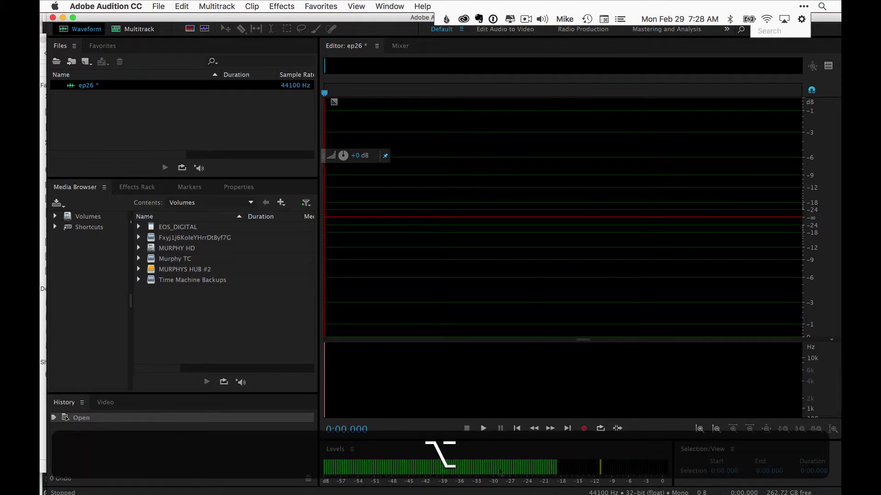
{"action": "left_click", "coordinate": [506, 457], "text": "alt"}
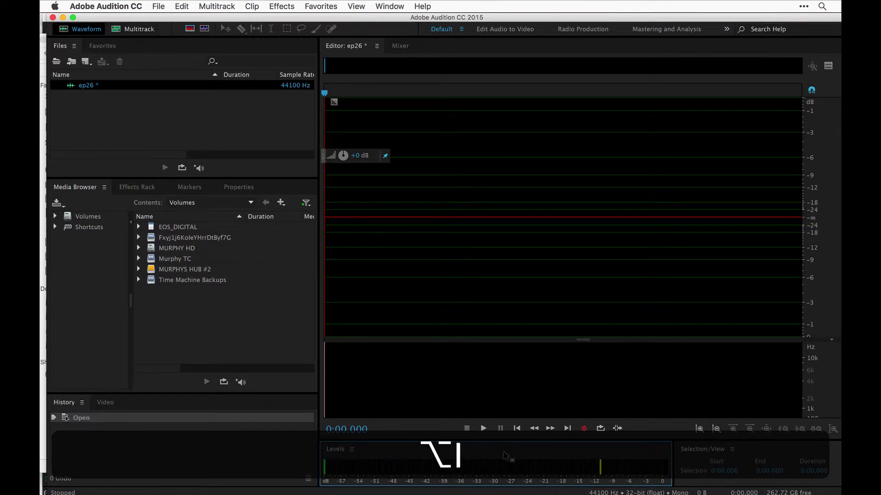
Record a voice take of about 19.4 seconds into ep26, adjusting the spectral view pane
{"action": "left_click", "coordinate": [503, 453], "text": "alt"}
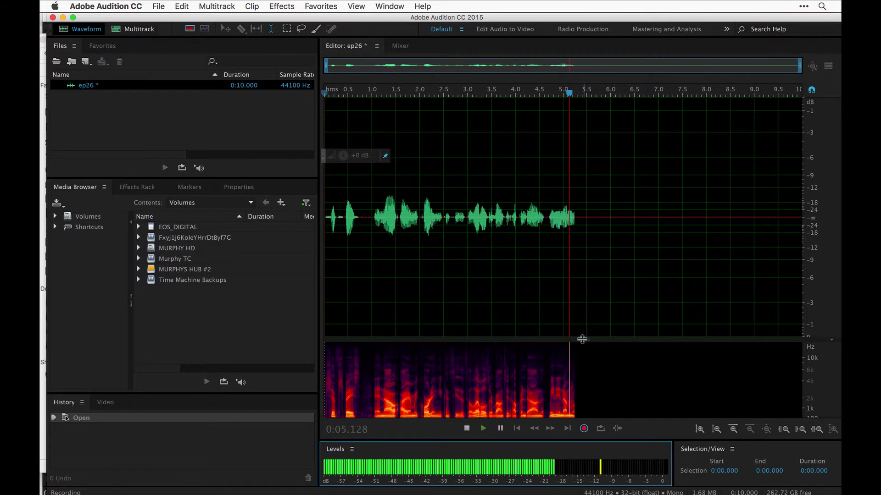
{"action": "left_click_drag", "start_coordinate": [580, 340], "coordinate": [578, 138]}
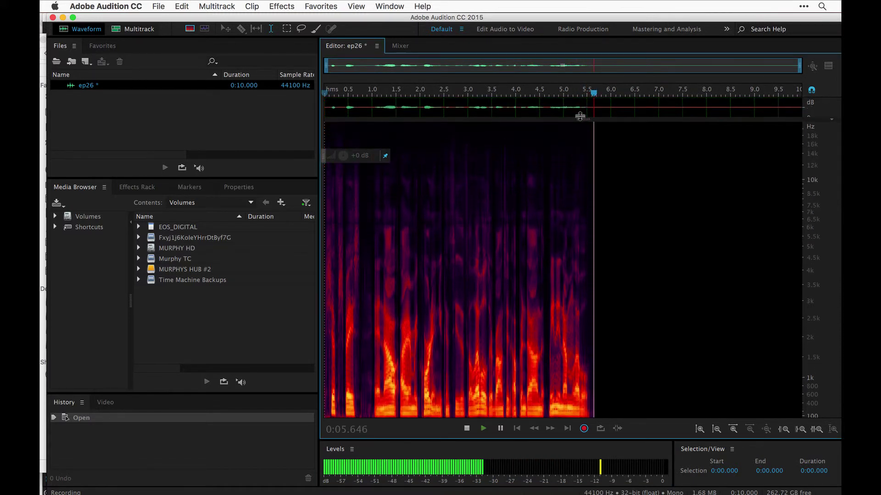
{"action": "left_click_drag", "start_coordinate": [580, 116], "coordinate": [570, 427]}
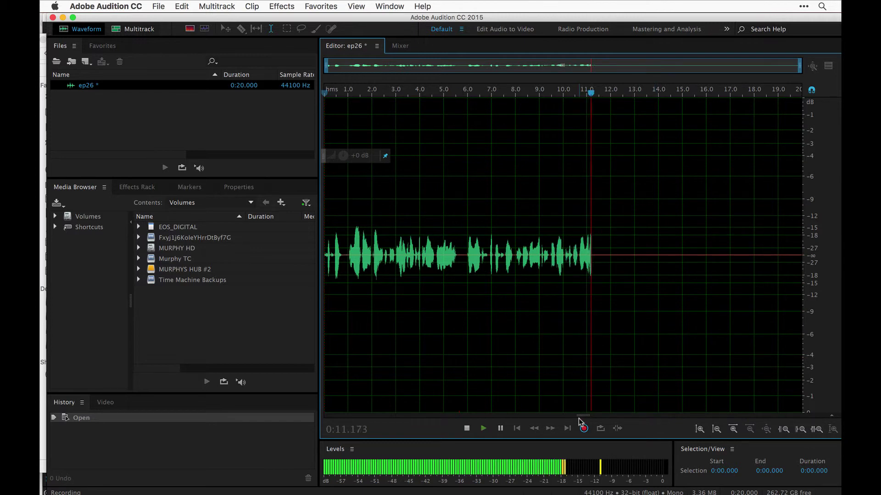
{"action": "left_click_drag", "start_coordinate": [582, 417], "coordinate": [590, 433]}
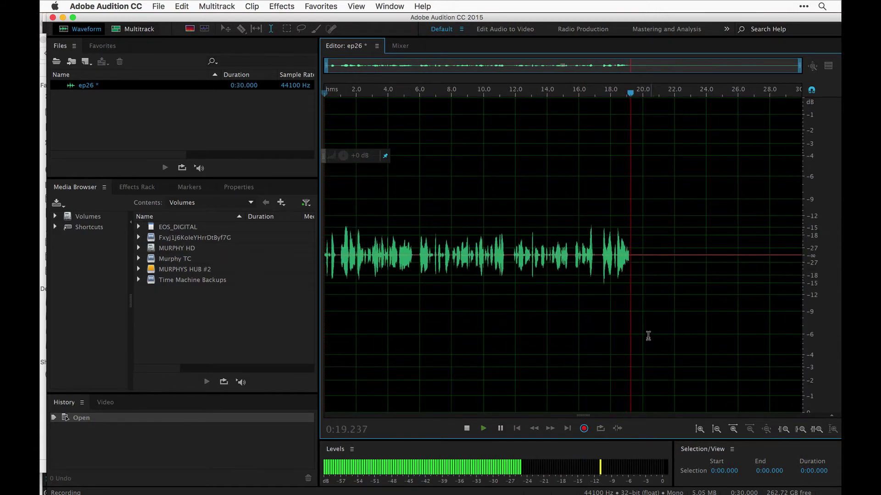
{"action": "key", "text": "space"}
Play back part of the recorded take from near the start
{"action": "left_click", "coordinate": [377, 240]}
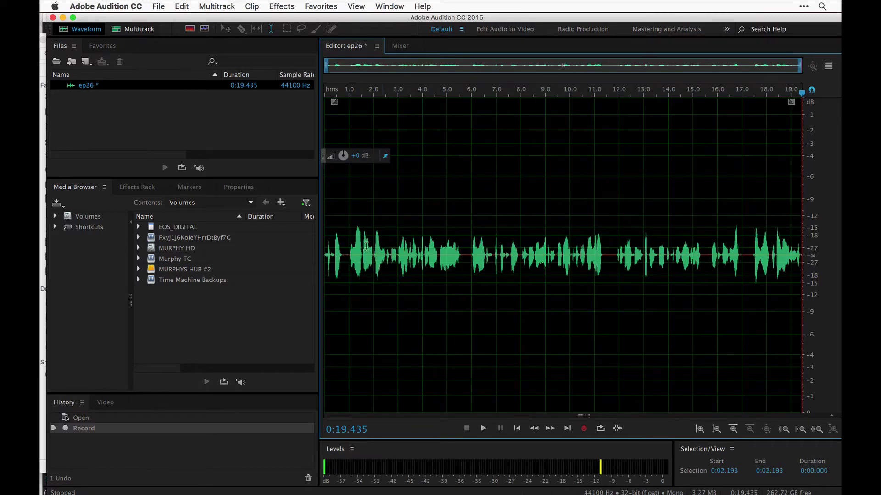
{"action": "key", "text": "space"}
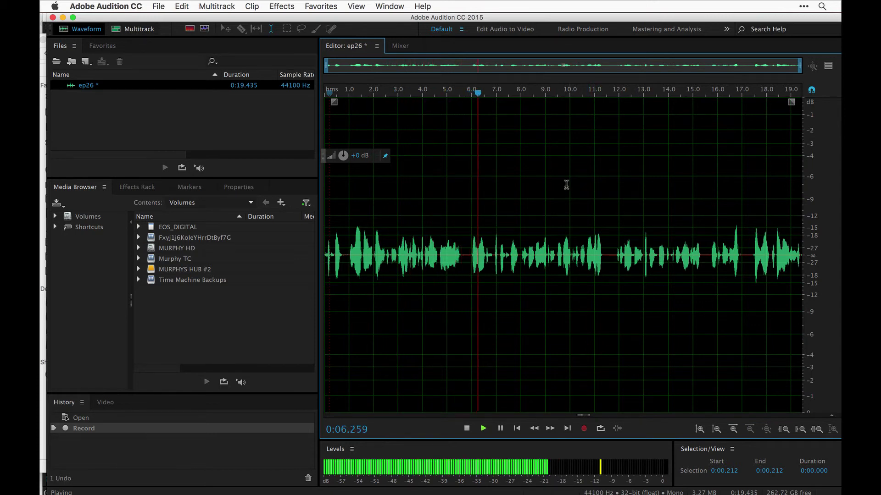
{"action": "key", "text": "space"}
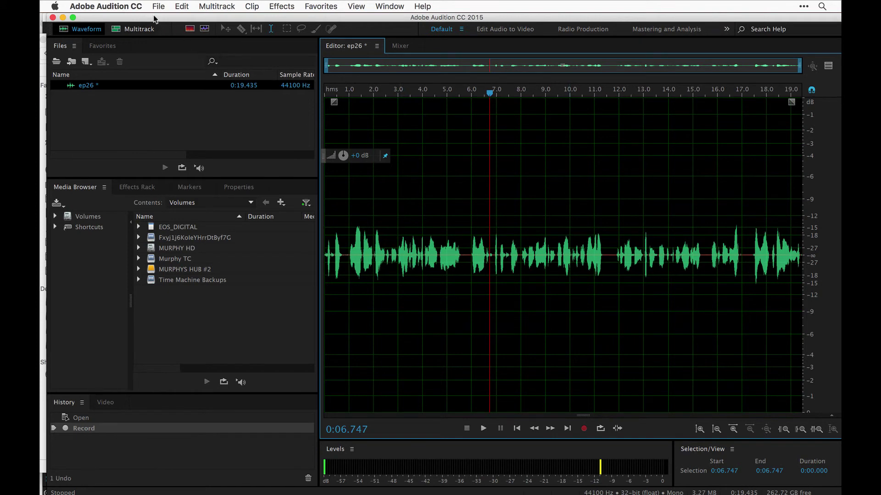
{"action": "left_click", "coordinate": [133, 9]}
{"action": "mouse_move", "coordinate": [126, 39]}
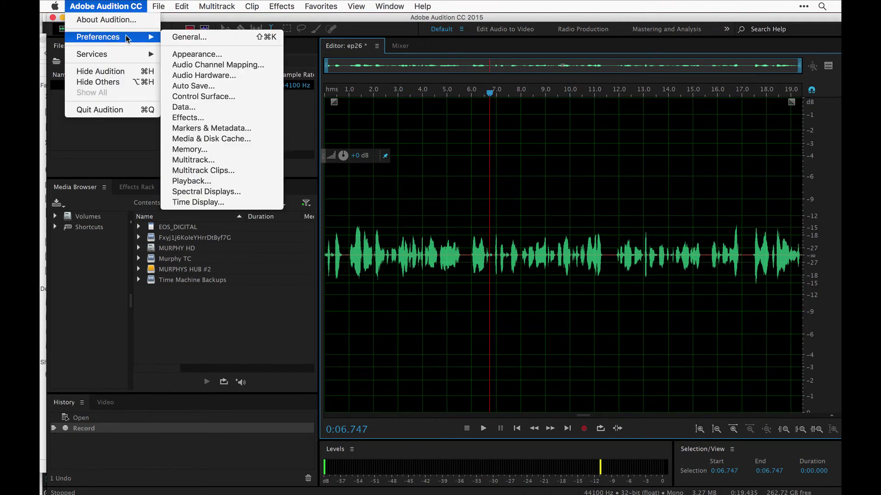
{"action": "left_click", "coordinate": [194, 76]}
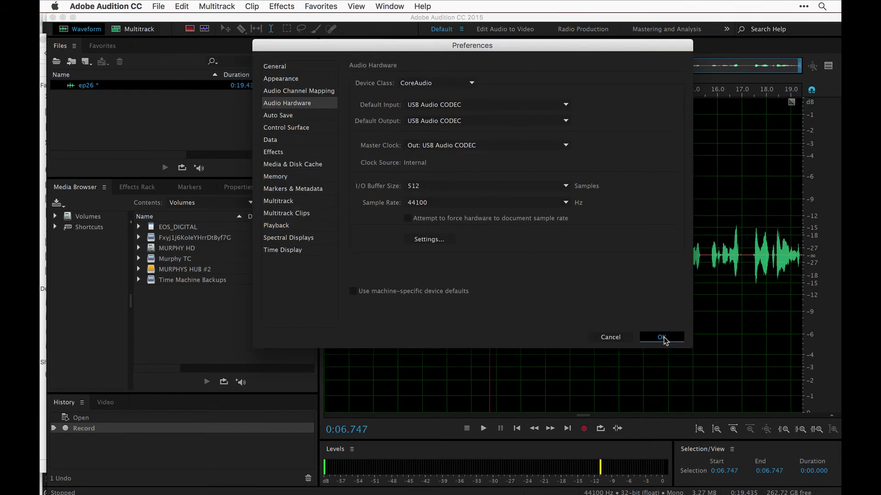
{"action": "left_click", "coordinate": [665, 338]}
{"action": "left_click", "coordinate": [157, 6]}
{"action": "mouse_move", "coordinate": [187, 18]}
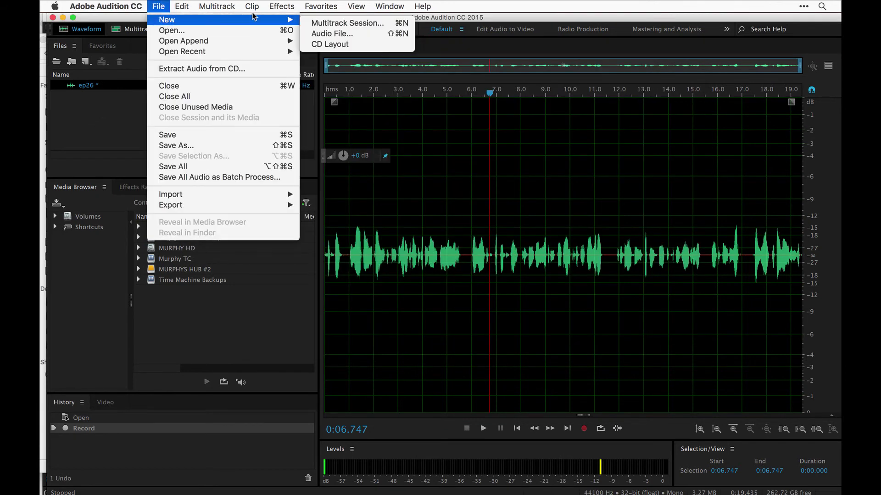
{"action": "left_click", "coordinate": [367, 32]}
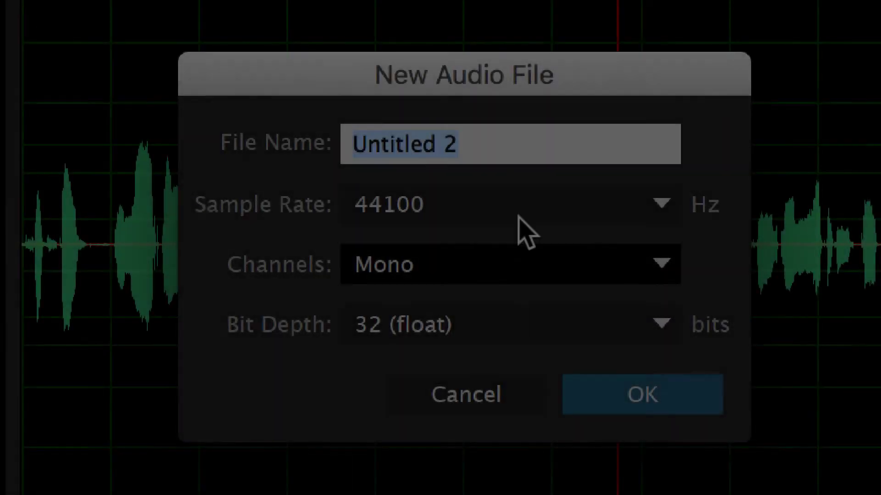